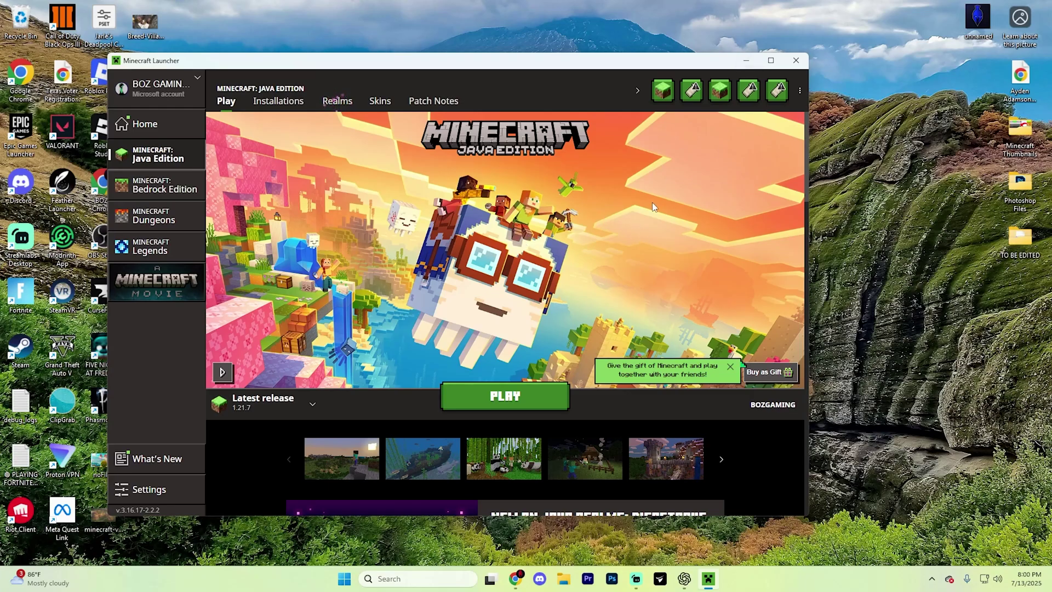
# Step: Close the Minecraft Launcher, switch to Chrome and download the standalone CurseForge installer for Windows from curseforge.com
pyautogui.click(796, 60)
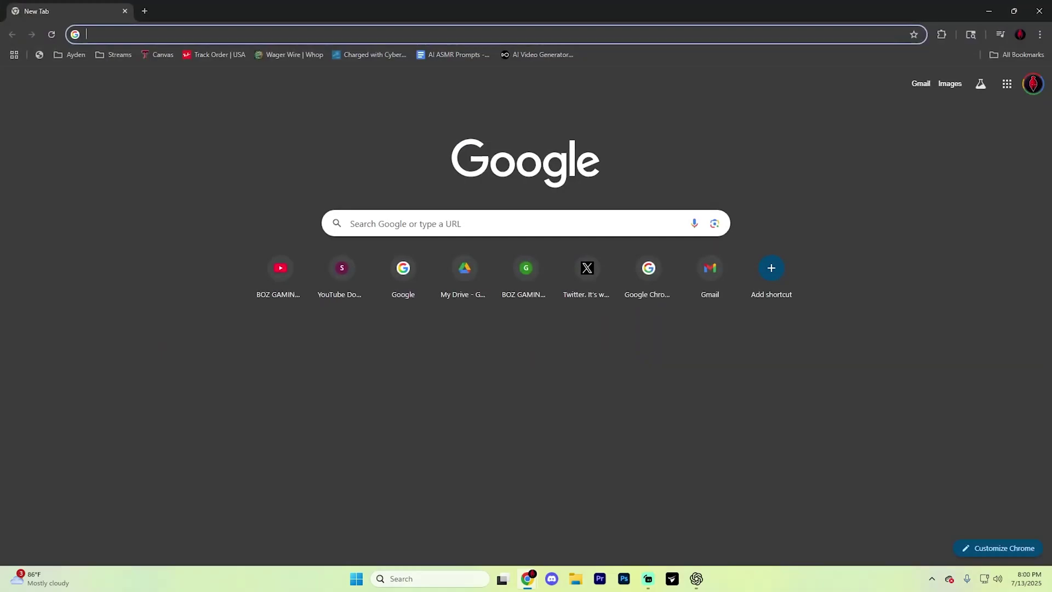
pyautogui.click(150, 30)
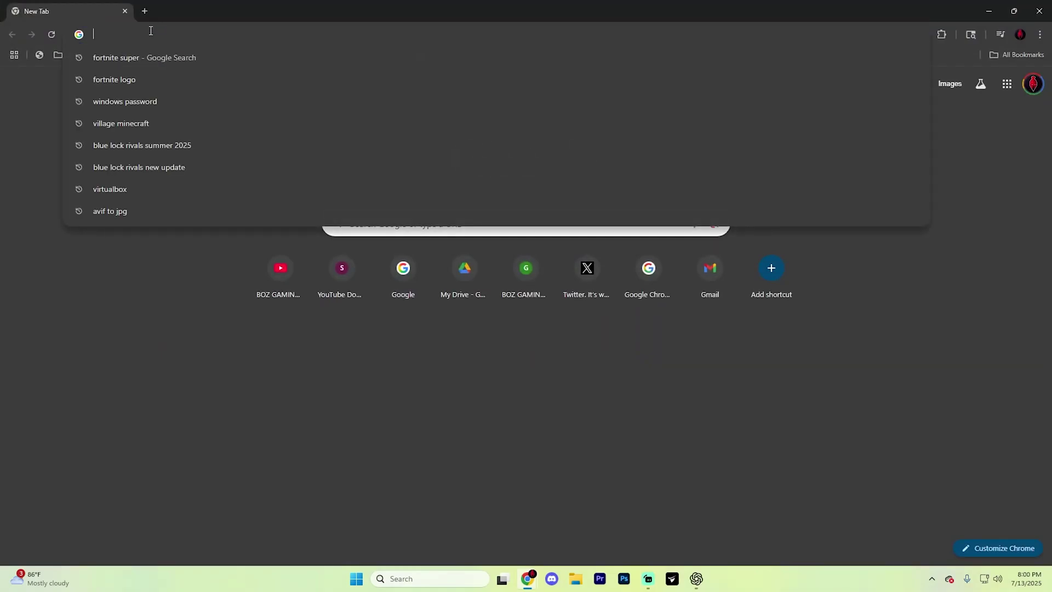
pyautogui.write('curseforge.com')
pyautogui.press('Return')
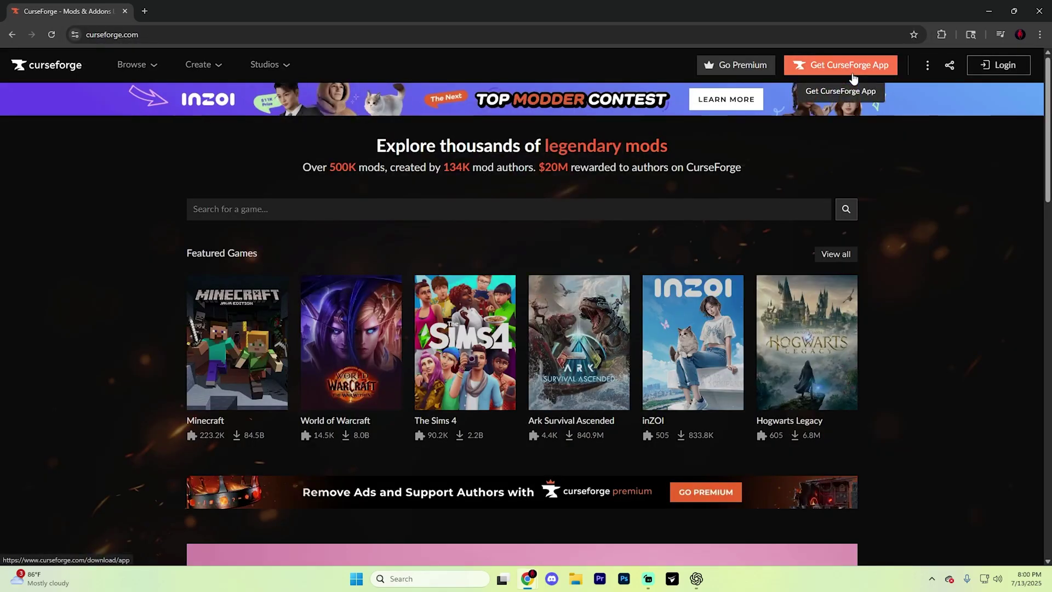
pyautogui.click(853, 77)
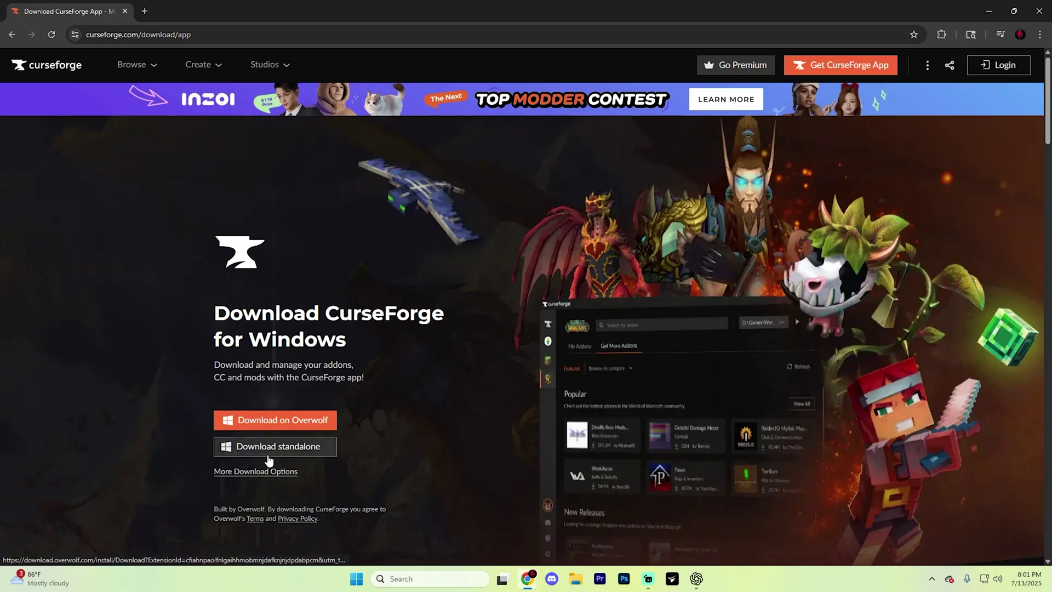
pyautogui.click(317, 445)
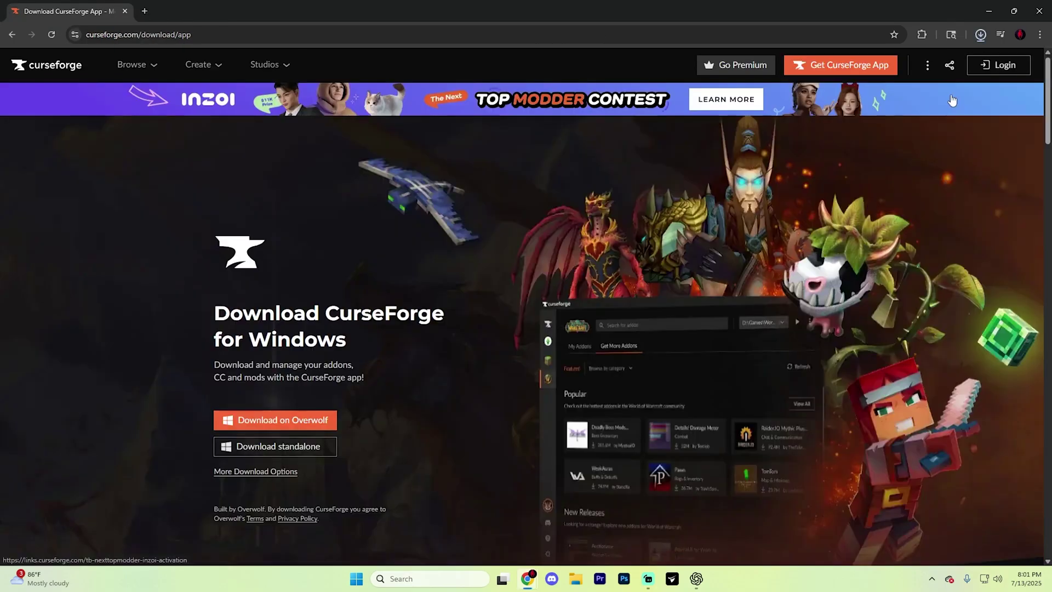
# Step: Run the downloaded CurseForge Windows installer, accept its terms and age confirmation, and proceed with the installation in the default folder
pyautogui.click(977, 37)
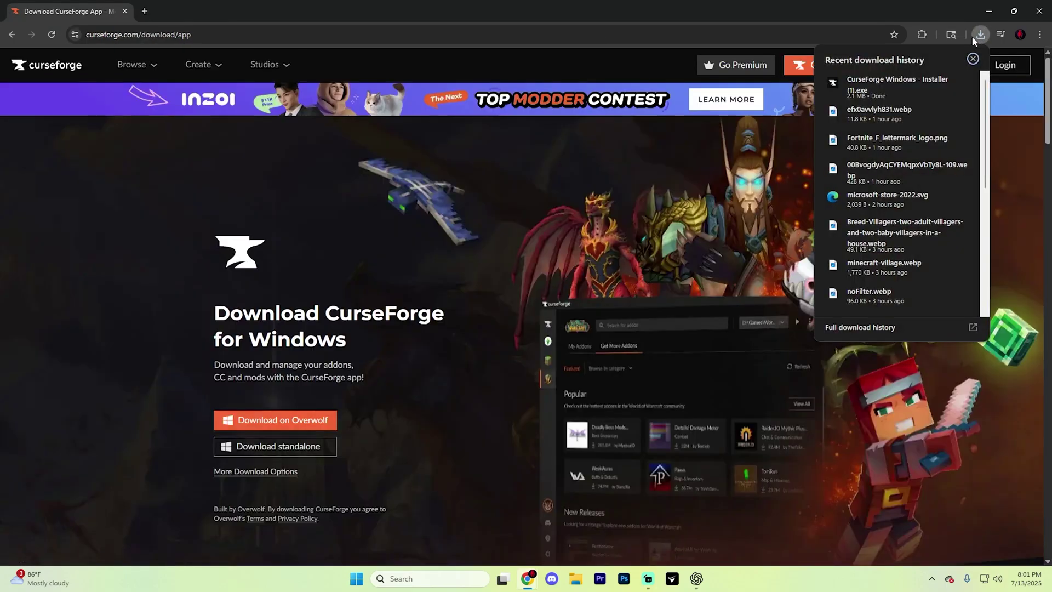
pyautogui.click(906, 87)
pyautogui.click(688, 393)
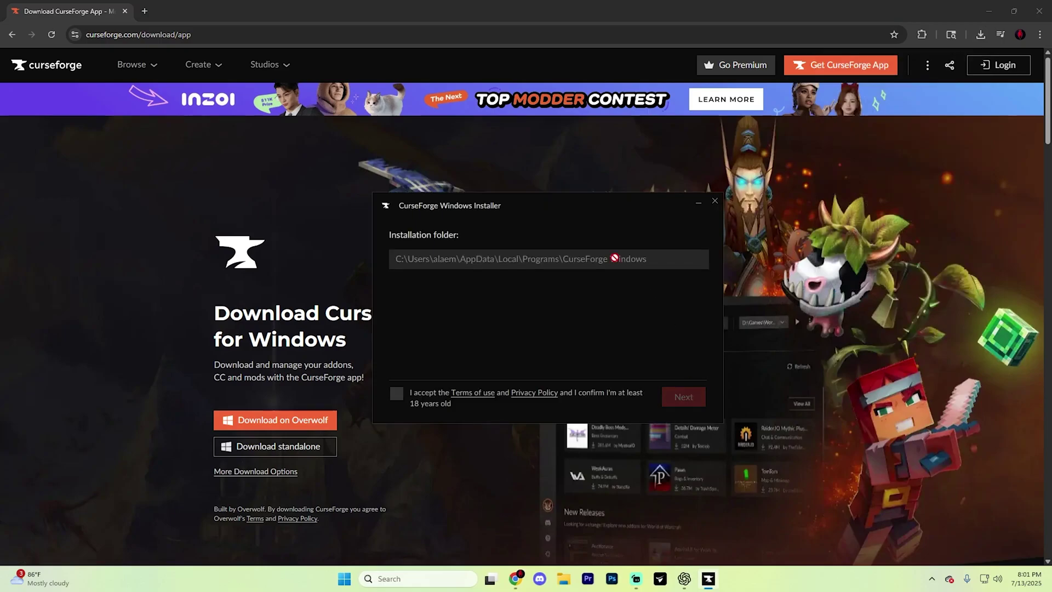
pyautogui.click(403, 394)
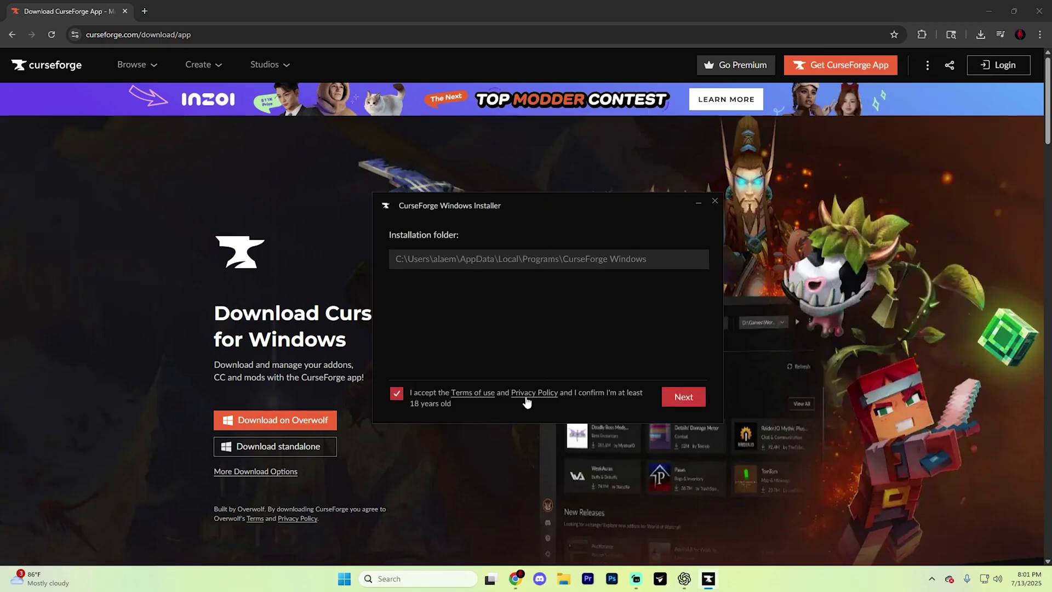
pyautogui.click(682, 395)
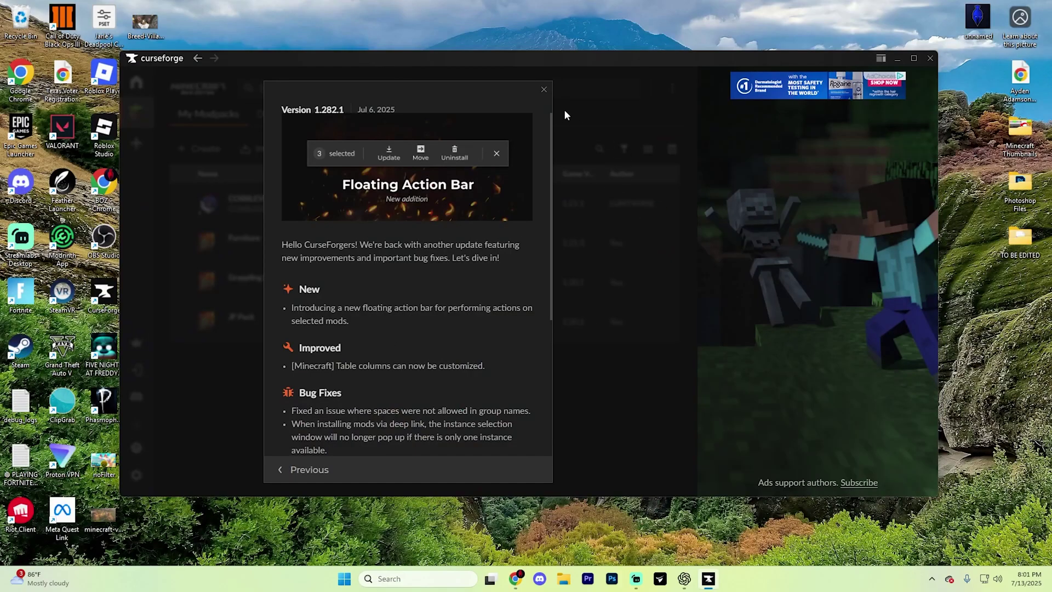
# Step: Dismiss the CurseForge release notes, choose Minecraft as the game and browse its available modpacks
pyautogui.click(544, 90)
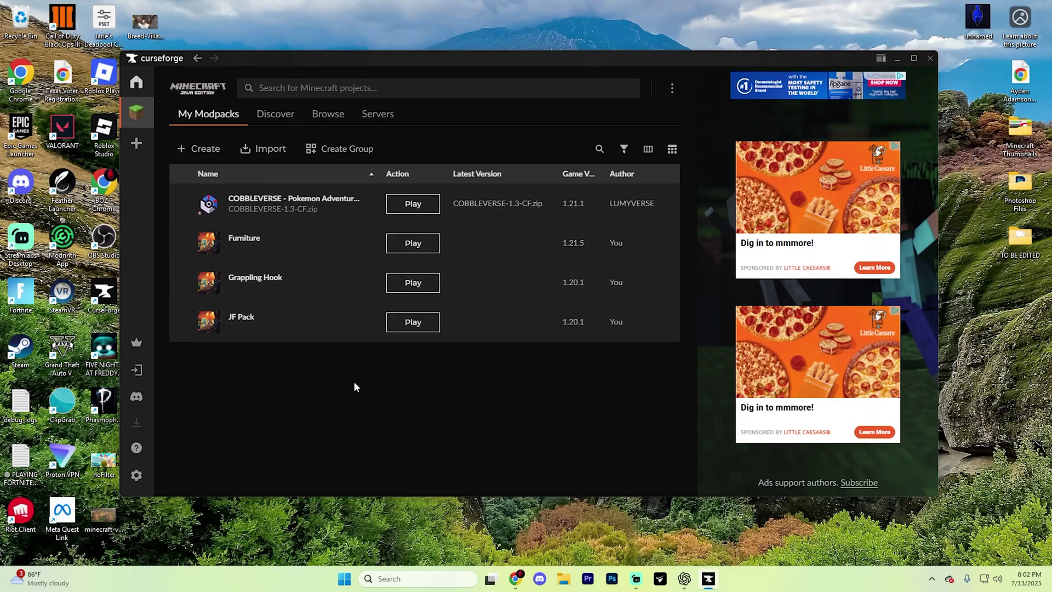
pyautogui.hotkey('alt', 'Left')
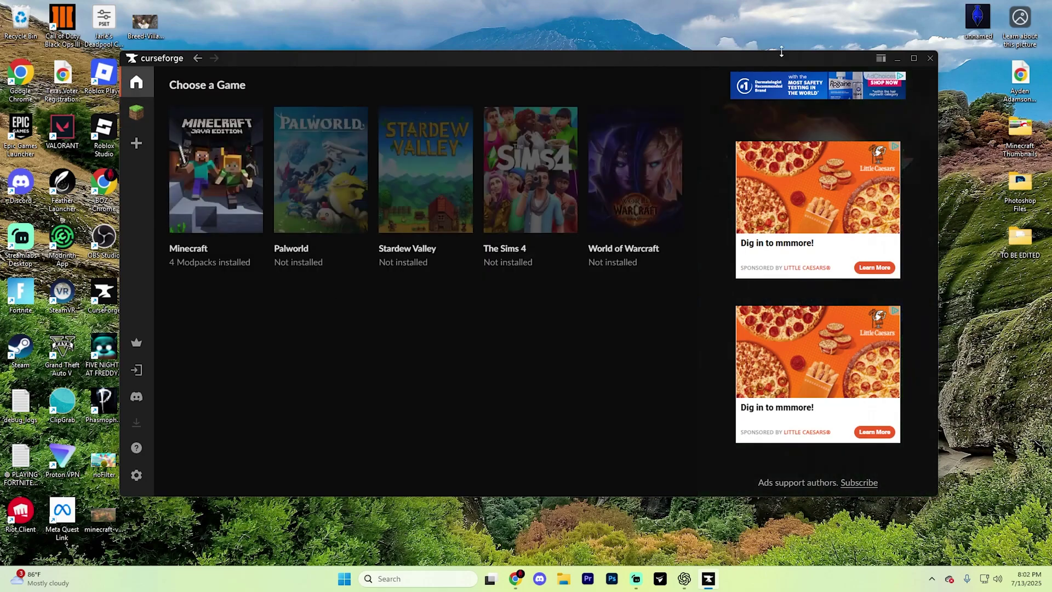
pyautogui.click(231, 176)
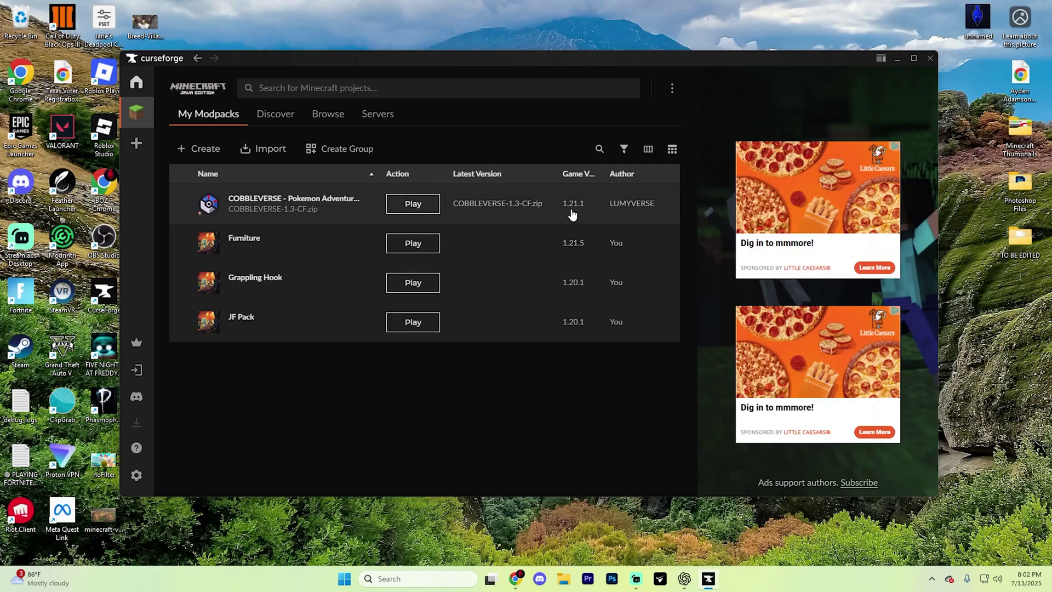
pyautogui.click(327, 120)
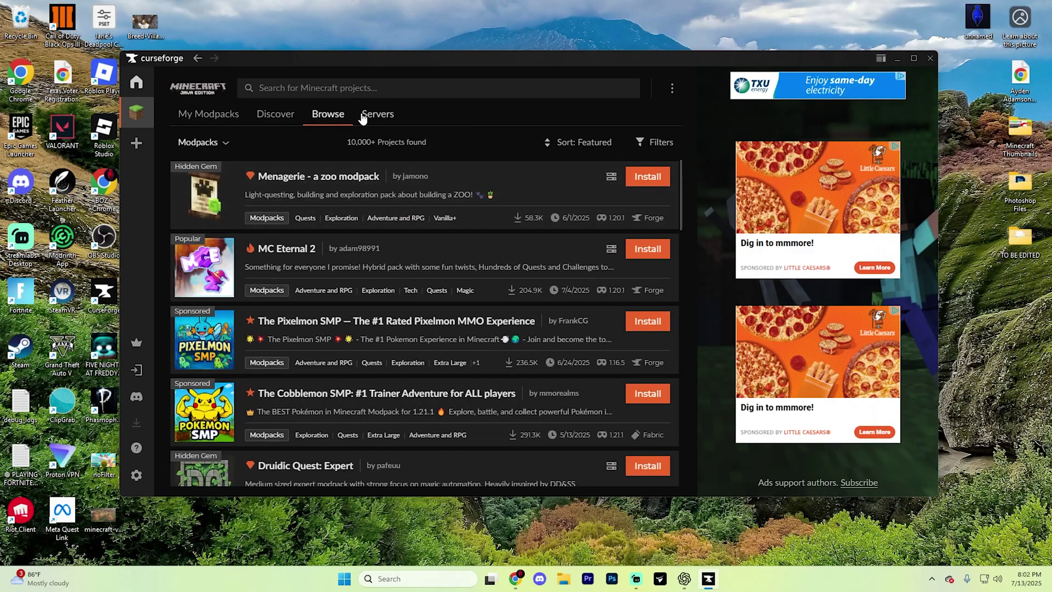
# Step: Search the Minecraft projects for RLCraft and install the original RLCraft modpack
pyautogui.click(382, 87)
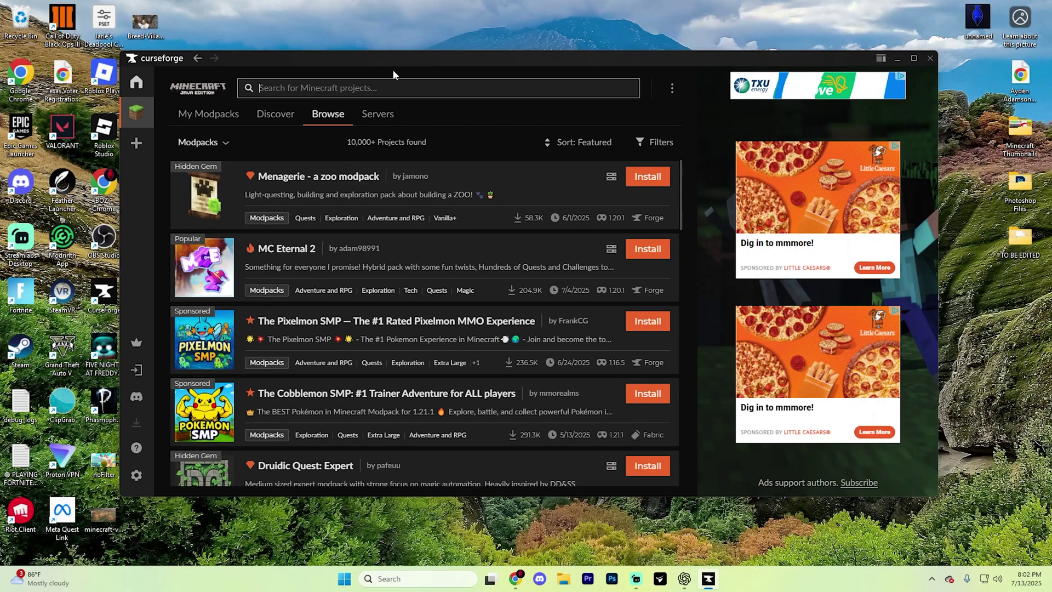
pyautogui.write('RLCra')
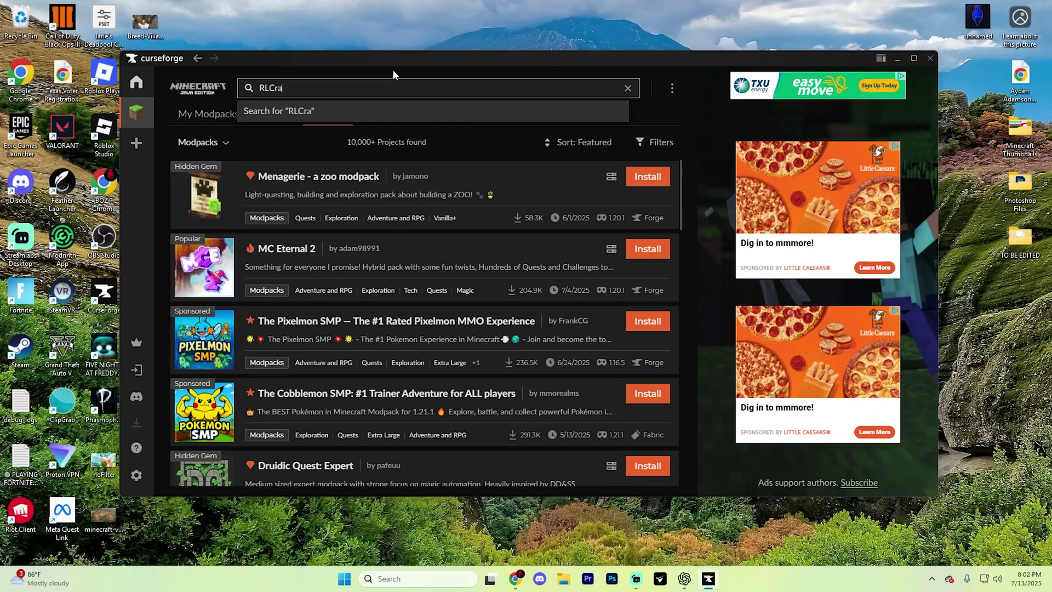
pyautogui.write('ft')
pyautogui.press('Return')
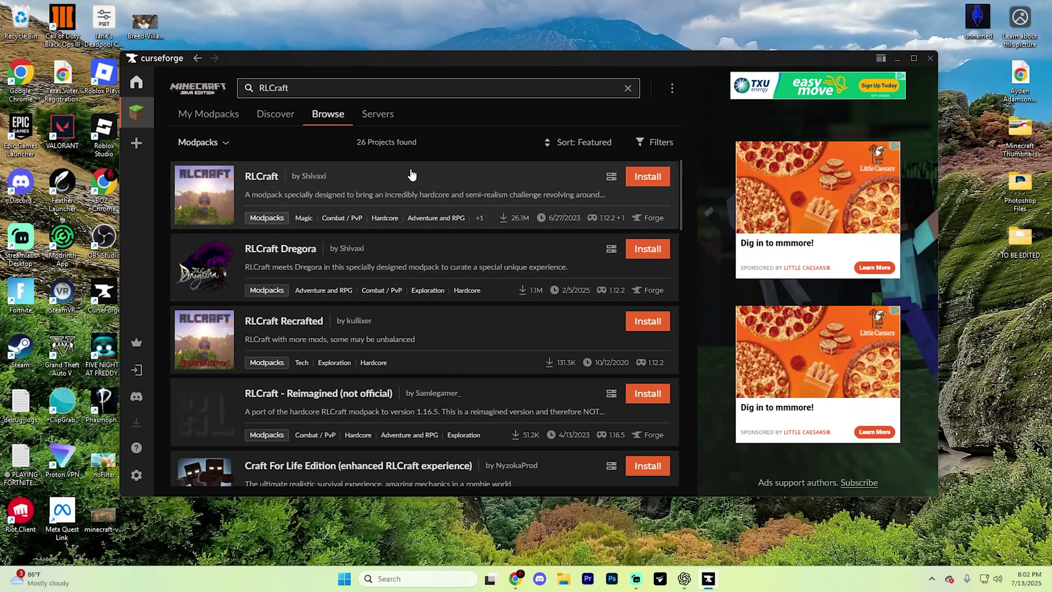
pyautogui.click(262, 177)
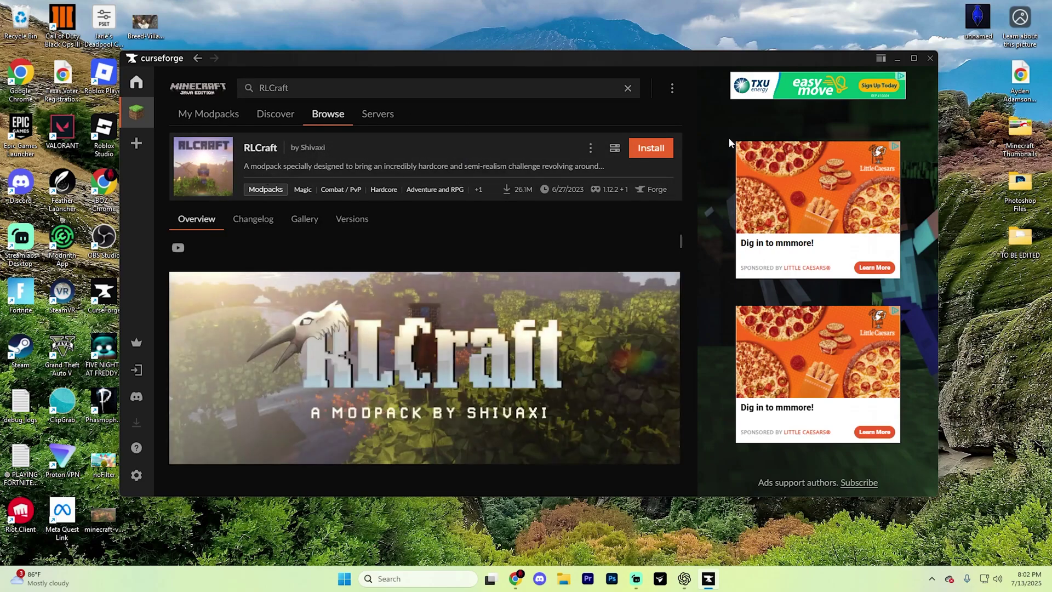
pyautogui.click(657, 151)
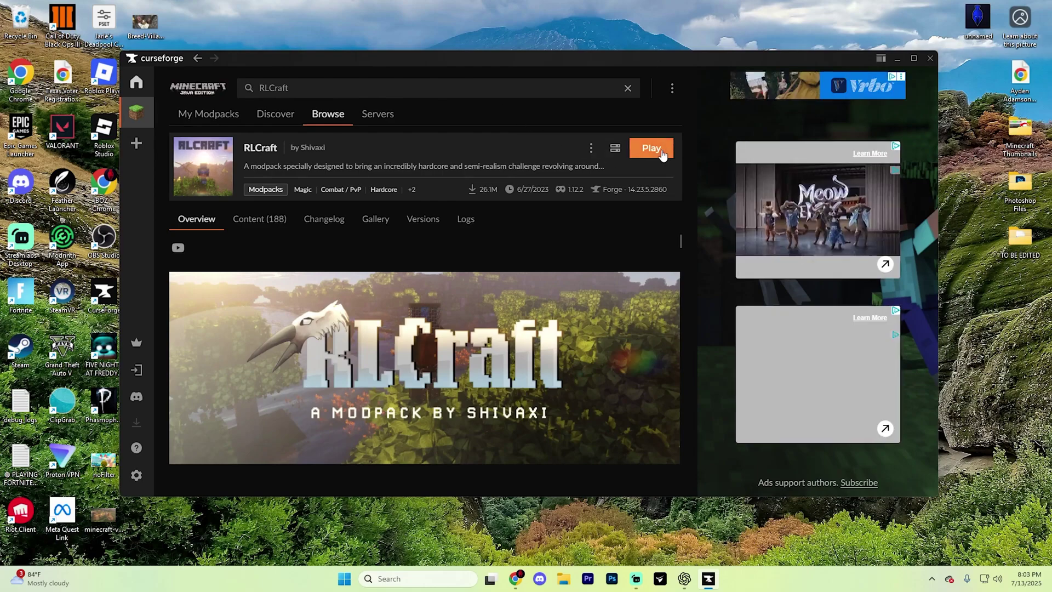
# Step: Launch RLCraft from the list of installed modpacks and reposition the Minecraft Launcher window on the desktop
pyautogui.click(219, 113)
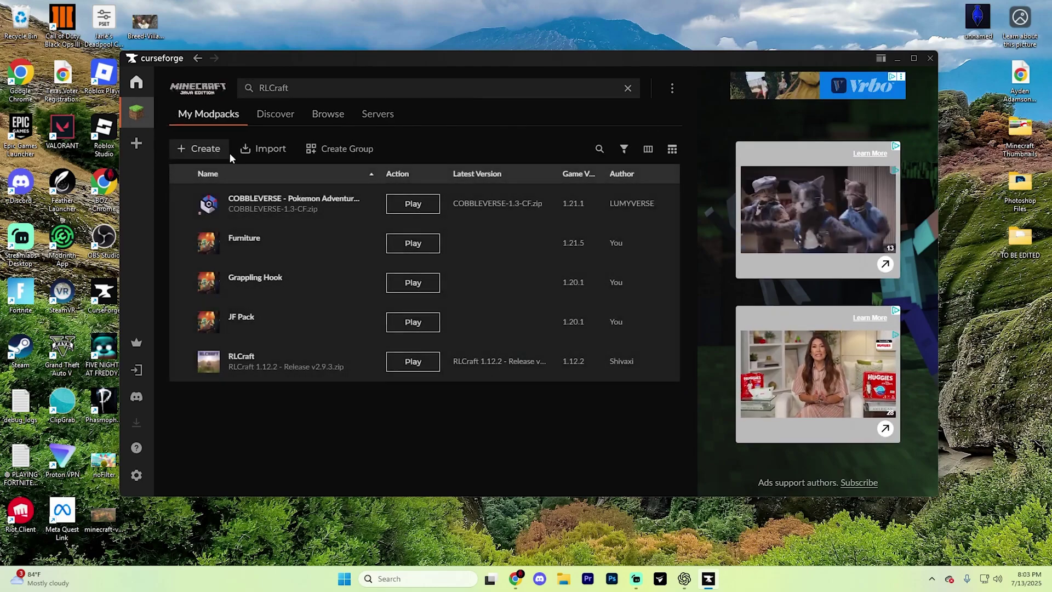
pyautogui.click(413, 364)
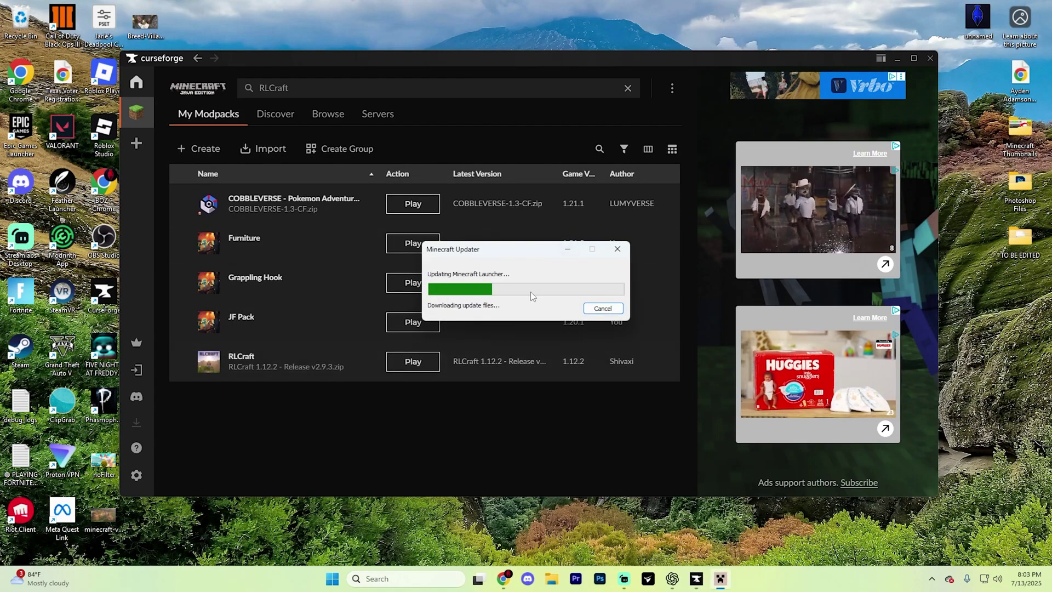
pyautogui.moveTo(287, 9); pyautogui.dragTo(478, 67)
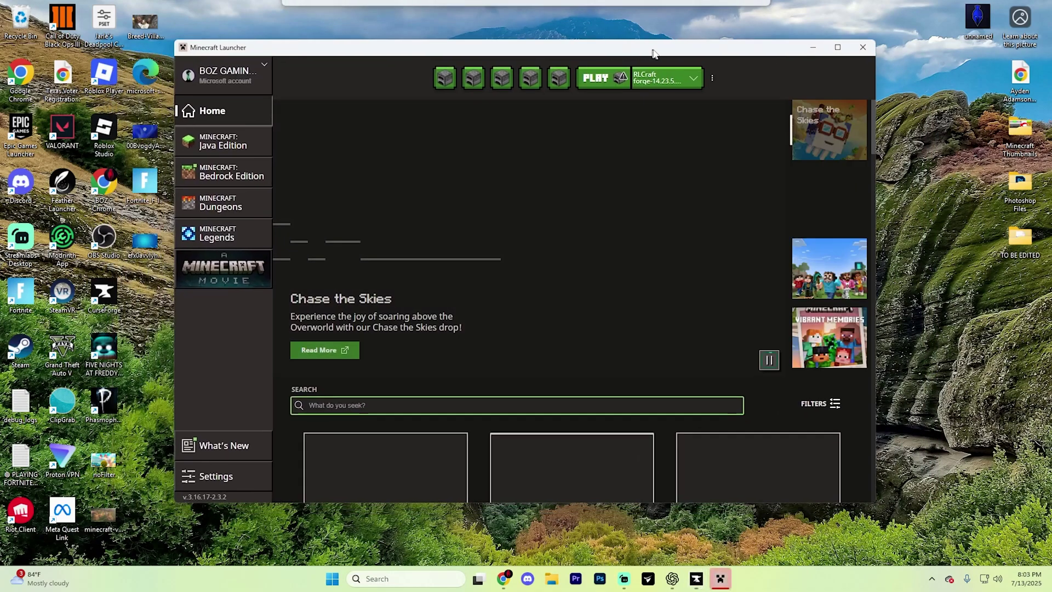
pyautogui.moveTo(652, 54); pyautogui.dragTo(649, 52)
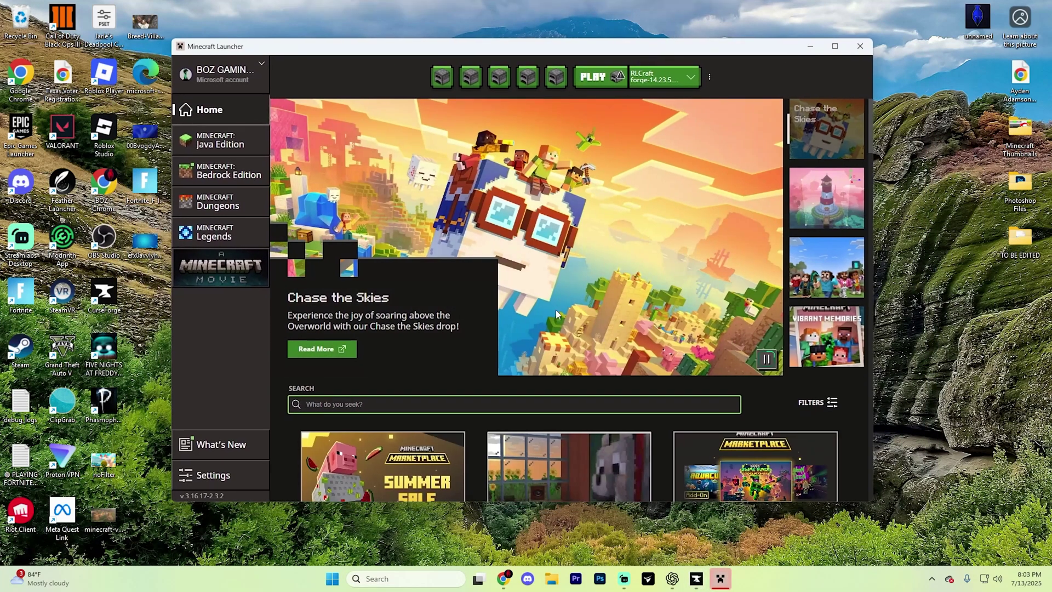
# Step: Start the RLCraft Forge installation from the Minecraft Launcher, accepting the modified-game risks and turning off further warnings for it
pyautogui.click(604, 80)
pyautogui.click(390, 298)
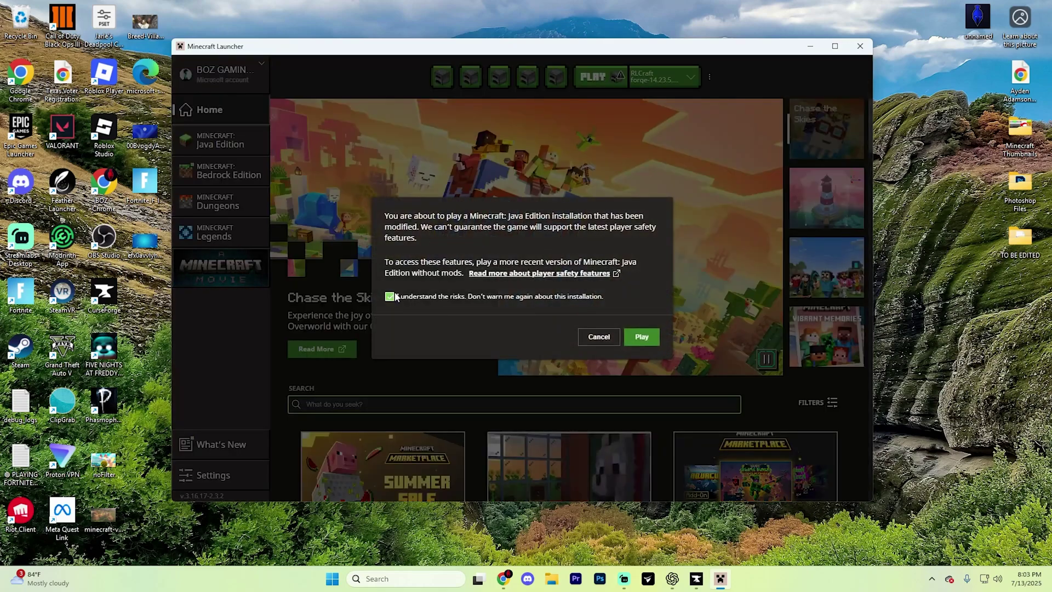
pyautogui.click(636, 331)
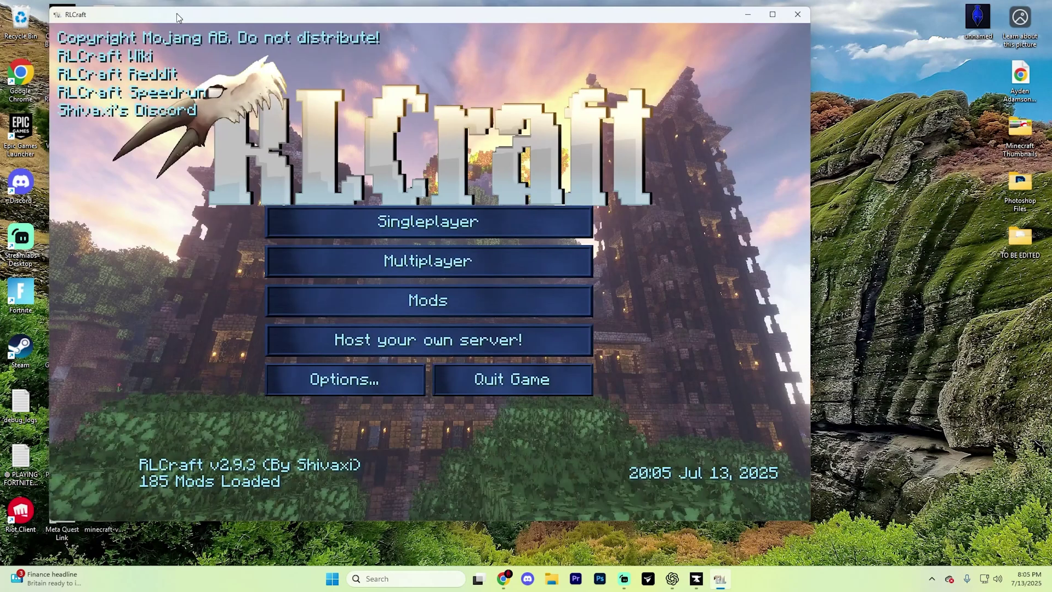
# Step: Reposition the RLCraft window and create a singleplayer world named New World in Creative game mode
pyautogui.moveTo(372, 8); pyautogui.dragTo(271, 28)
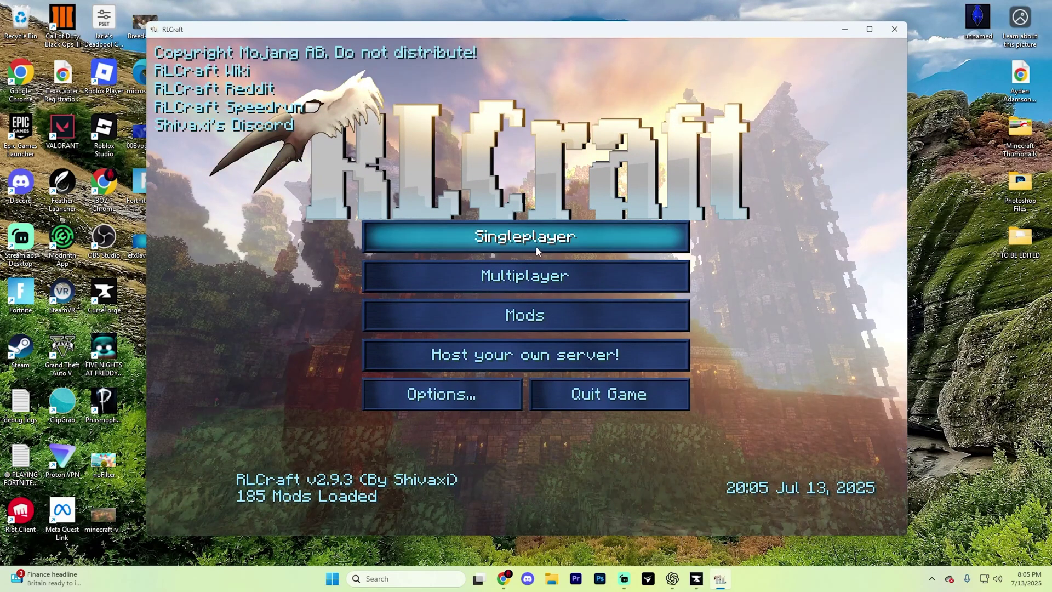
pyautogui.click(535, 246)
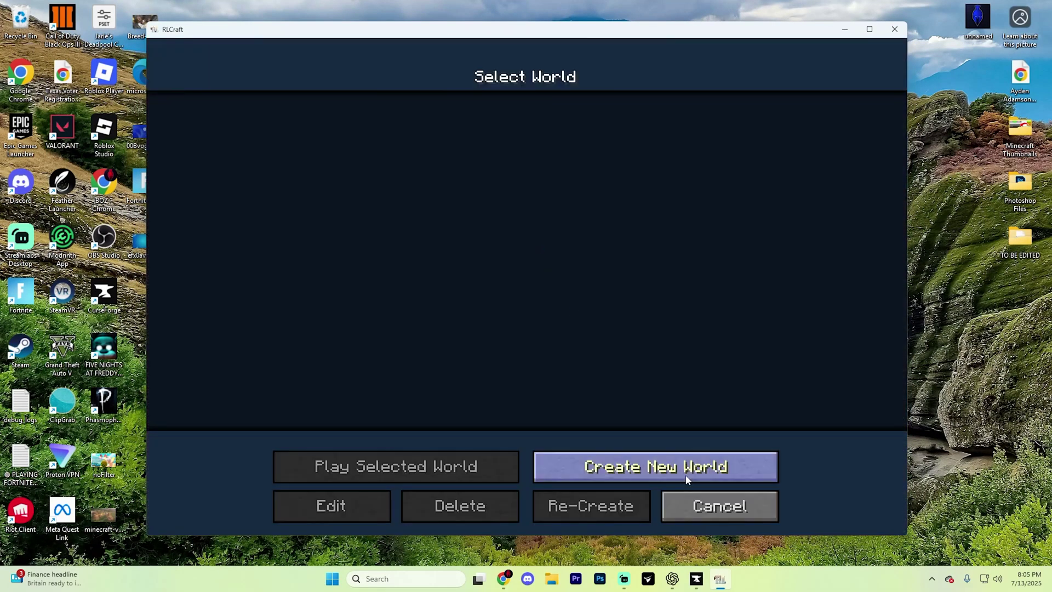
pyautogui.click(684, 464)
pyautogui.click(543, 244)
pyautogui.click(537, 246)
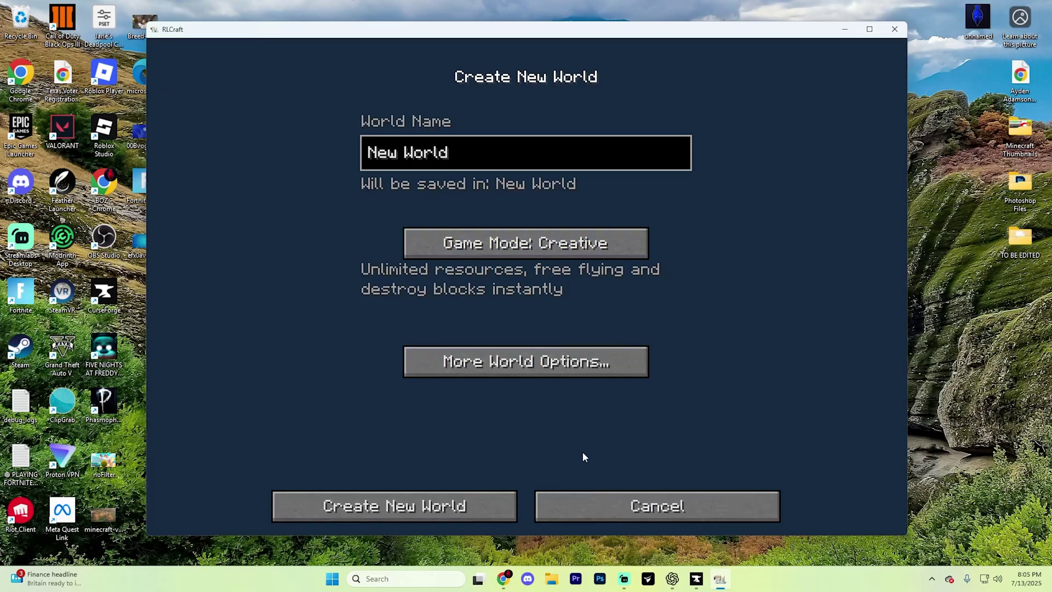
pyautogui.click(439, 509)
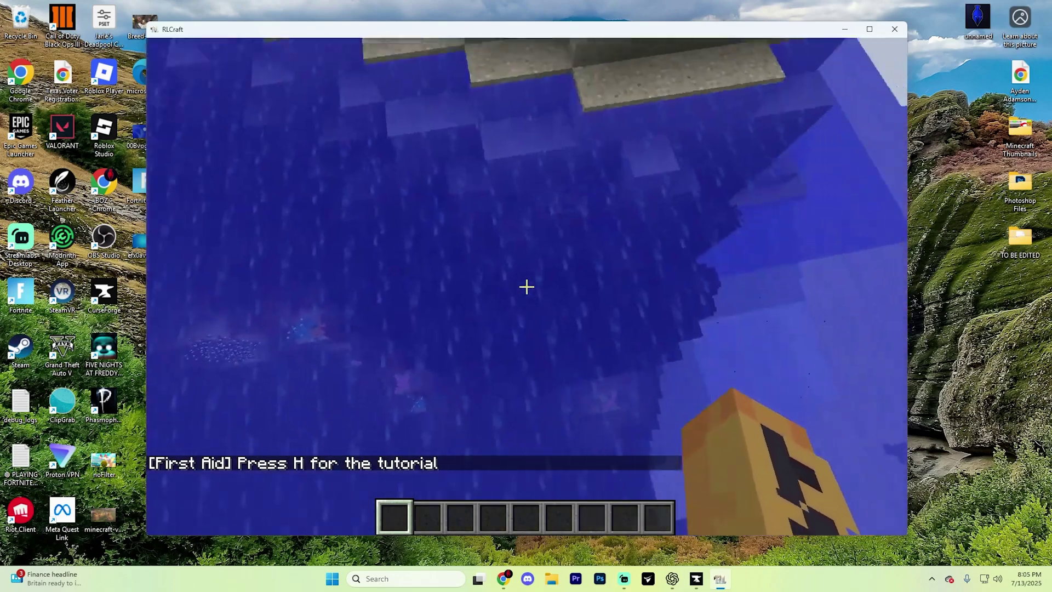
# Step: Explore the new world on foot, from the shoreline across the grassland and around the large sail-backed creatures, to examine the modded content
pyautogui.press('w')
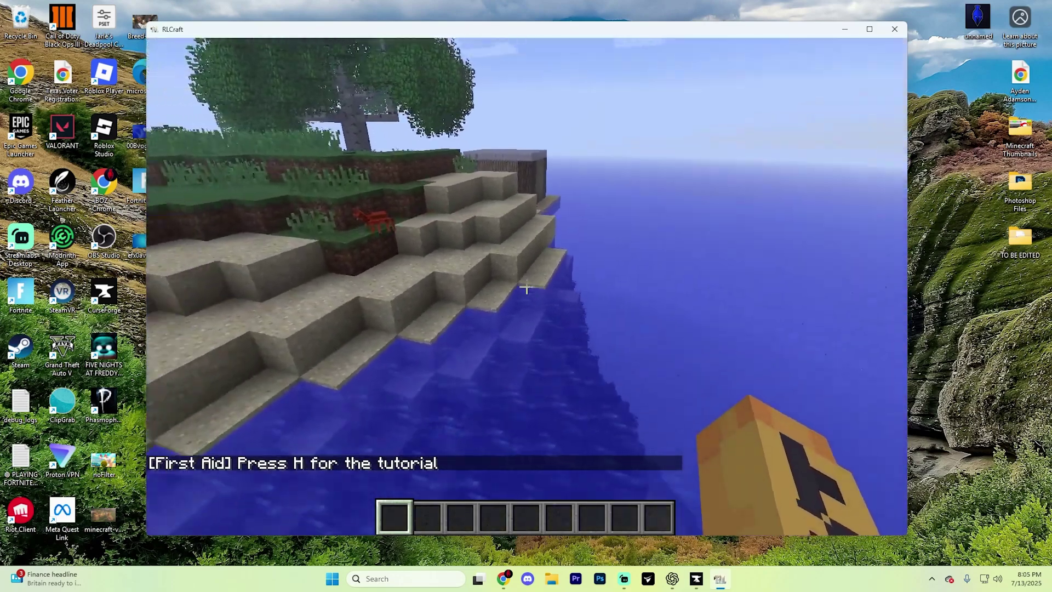
pyautogui.press('w')
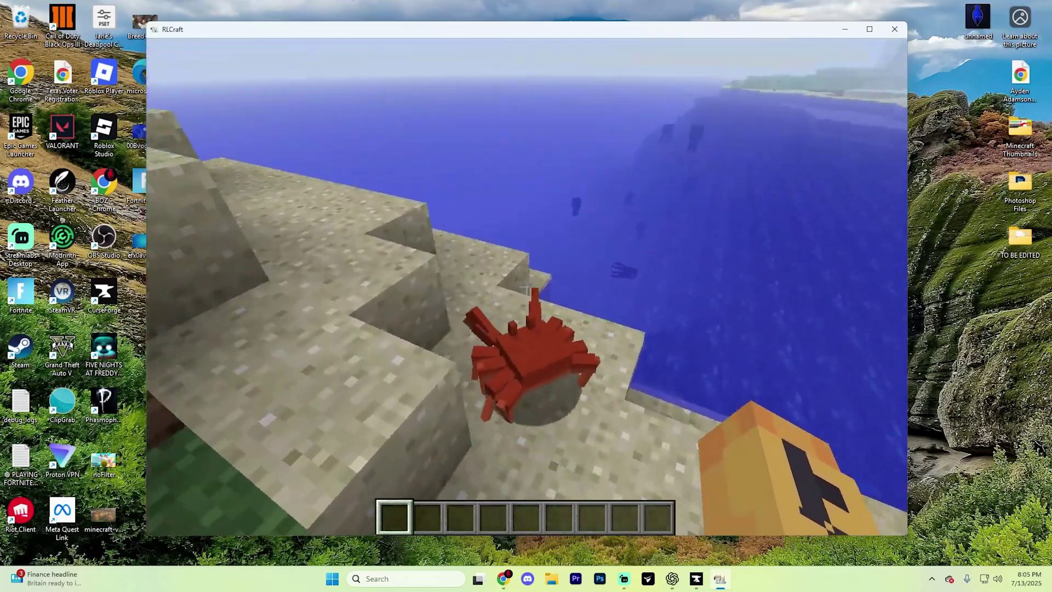
pyautogui.press('w')
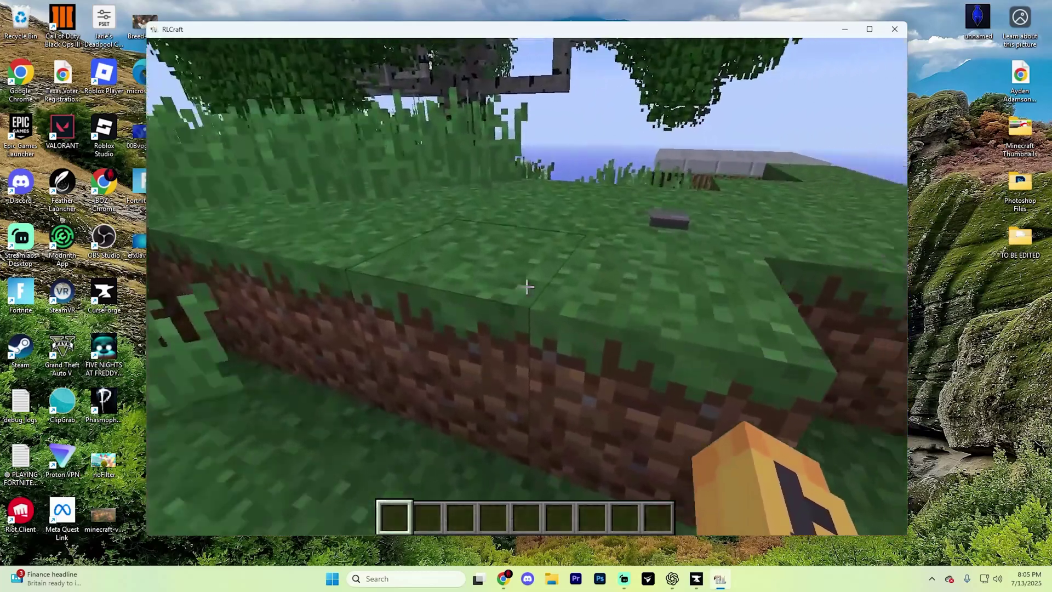
pyautogui.press('w')
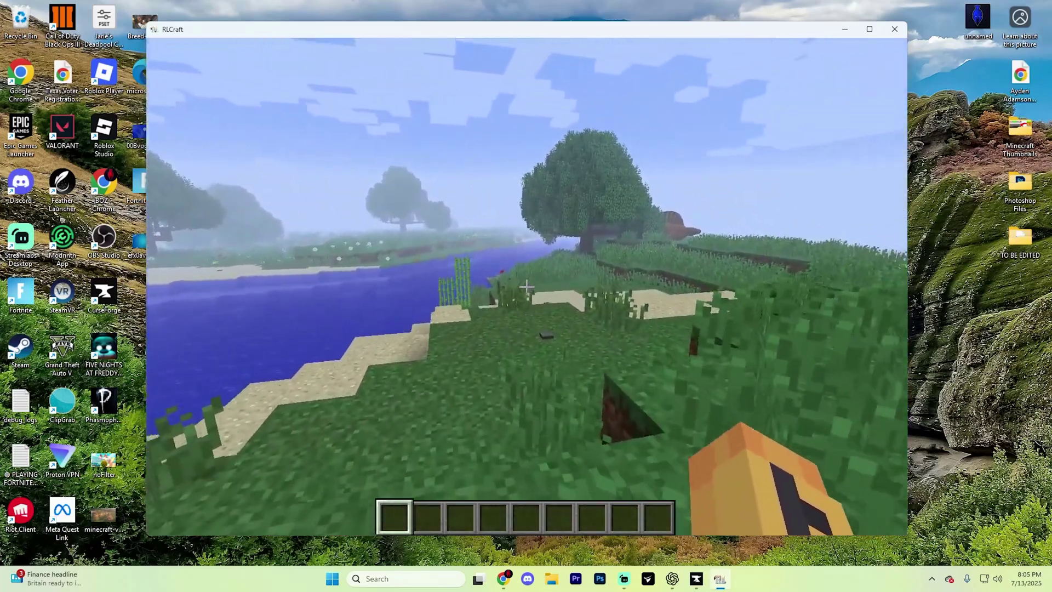
pyautogui.press('w')
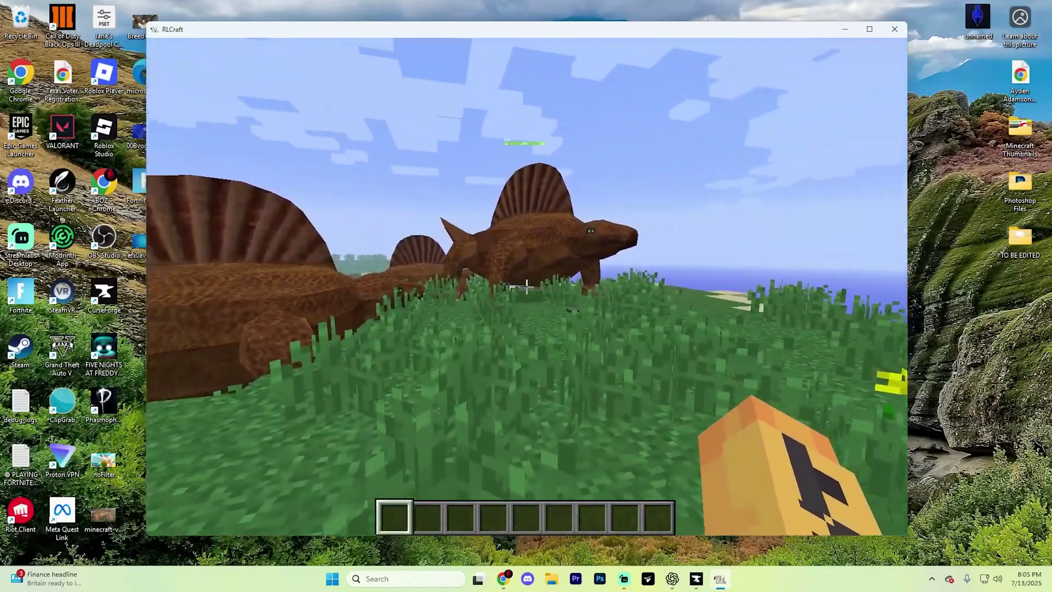
pyautogui.press('w')
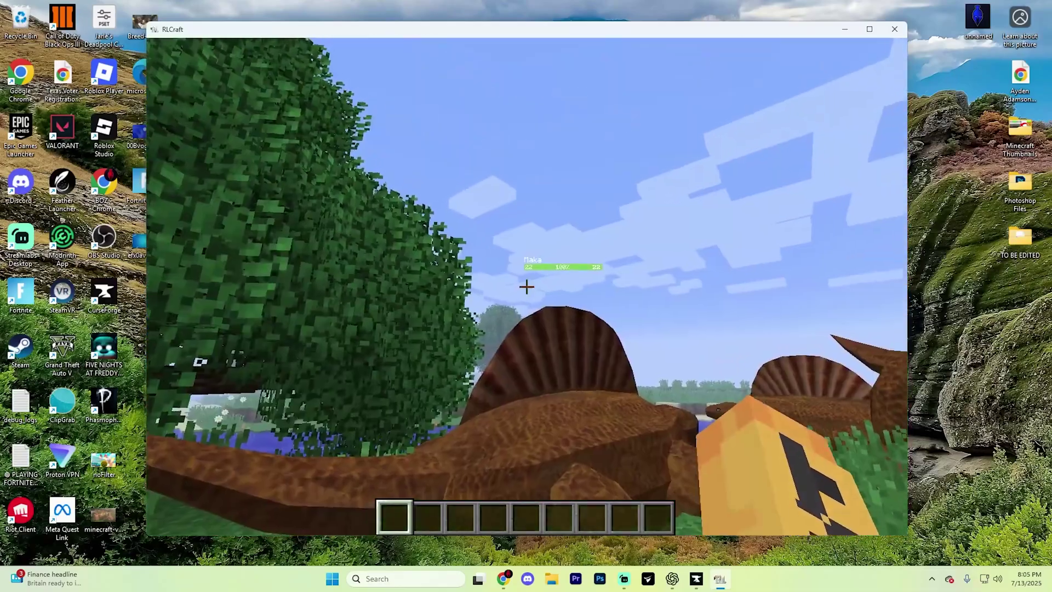
pyautogui.press('w')
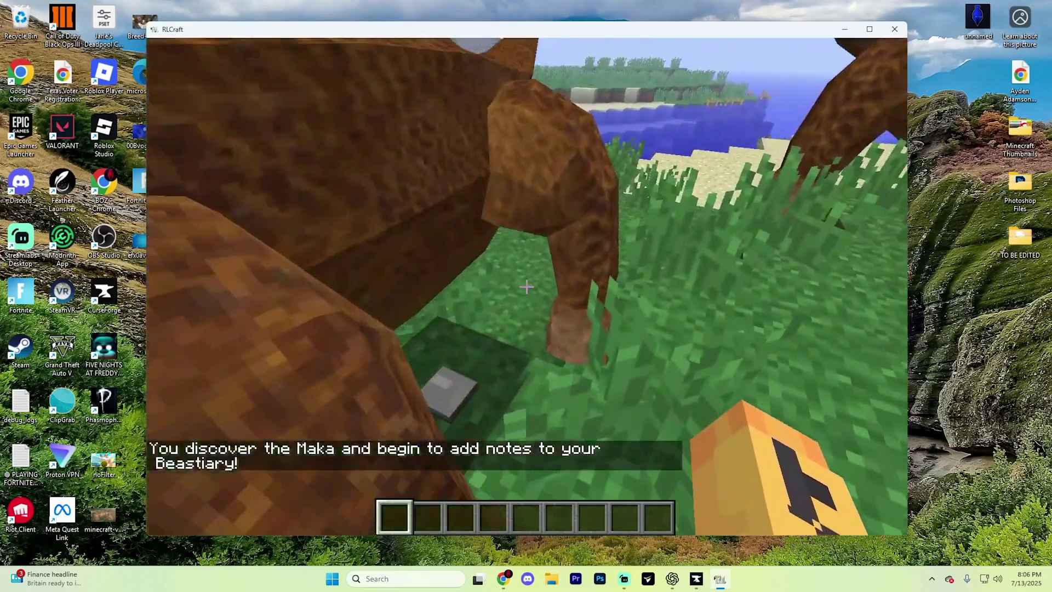
pyautogui.press('w')
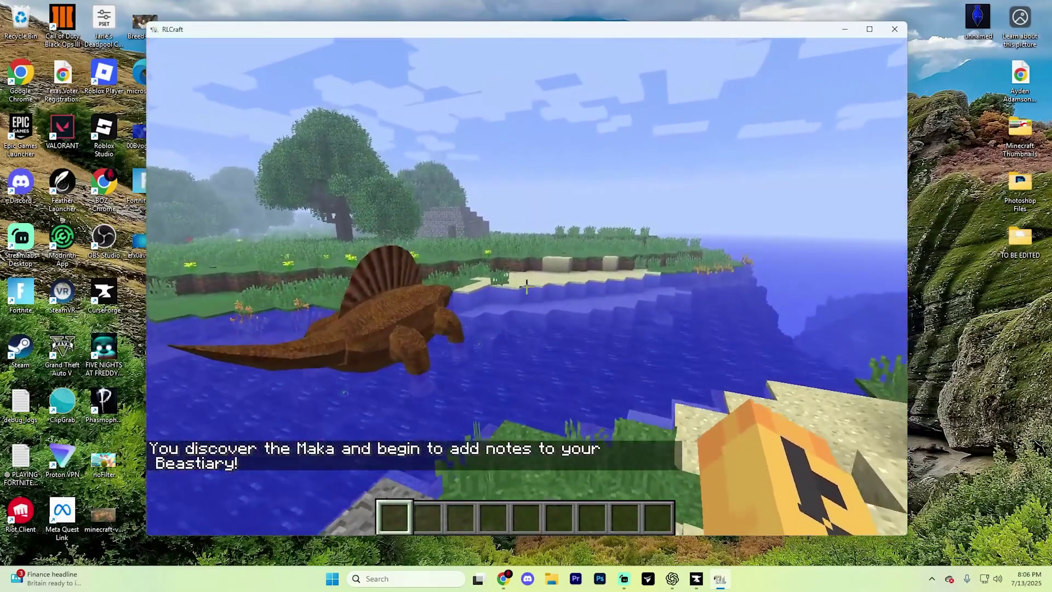